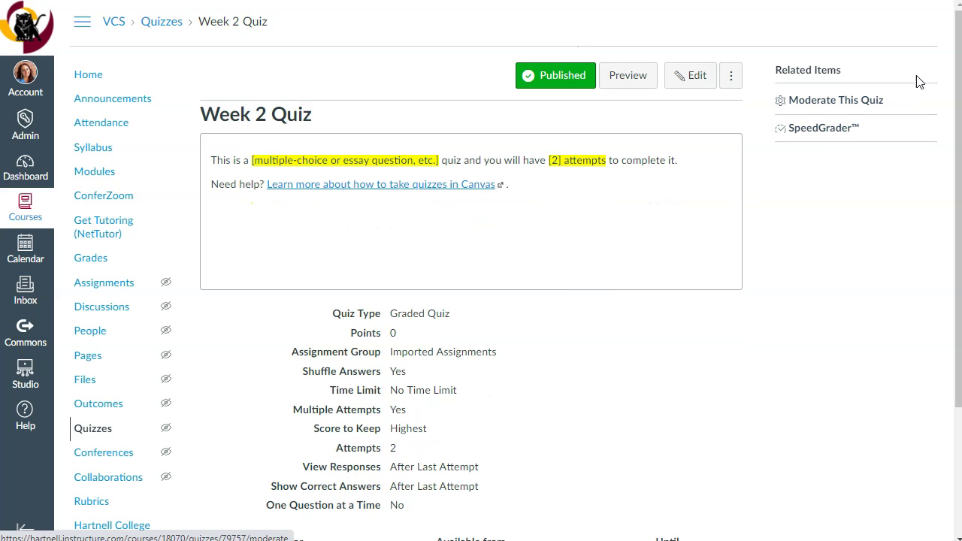
Moderate the Week 2 Quiz and grant the first listed student 1 extra attempt, saving the extension.
left_click(860, 105)
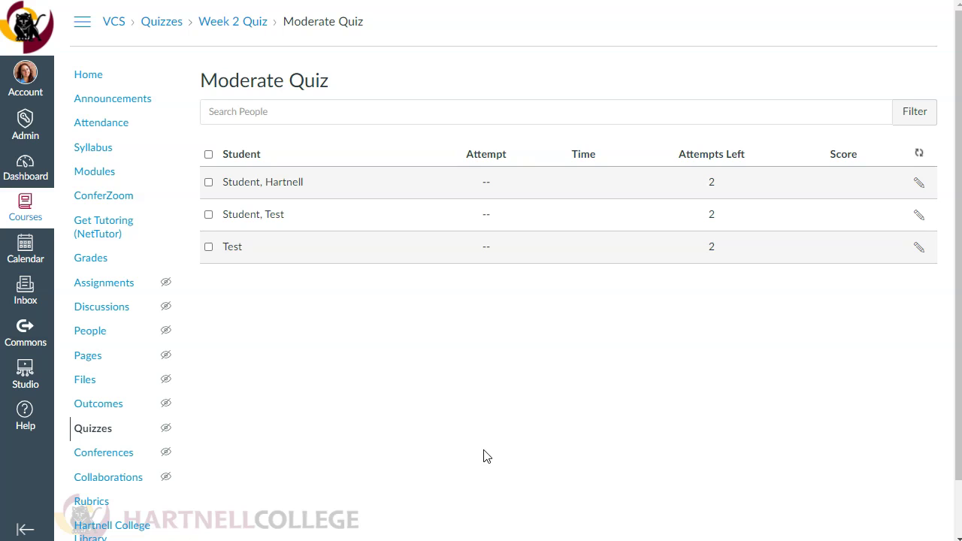
left_click(919, 183)
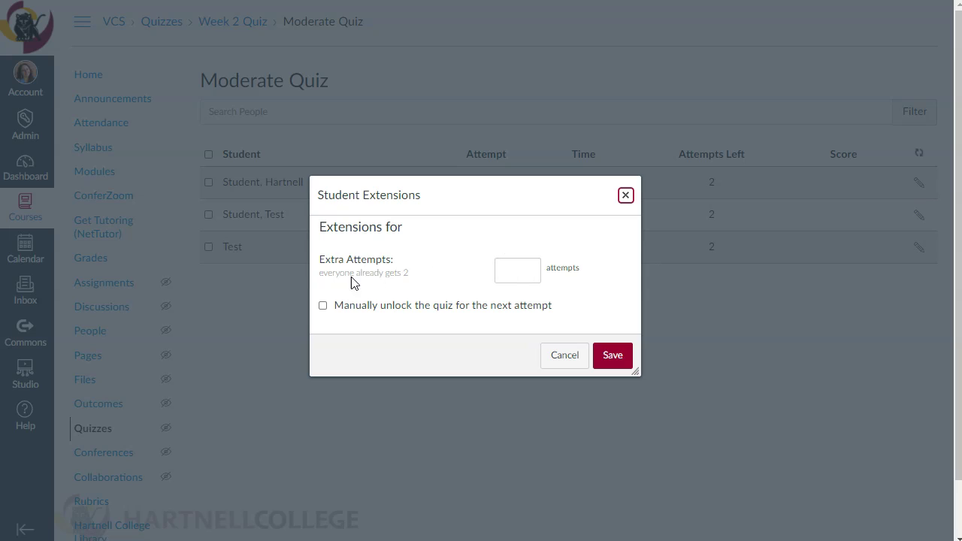
left_click(522, 269)
type("1")
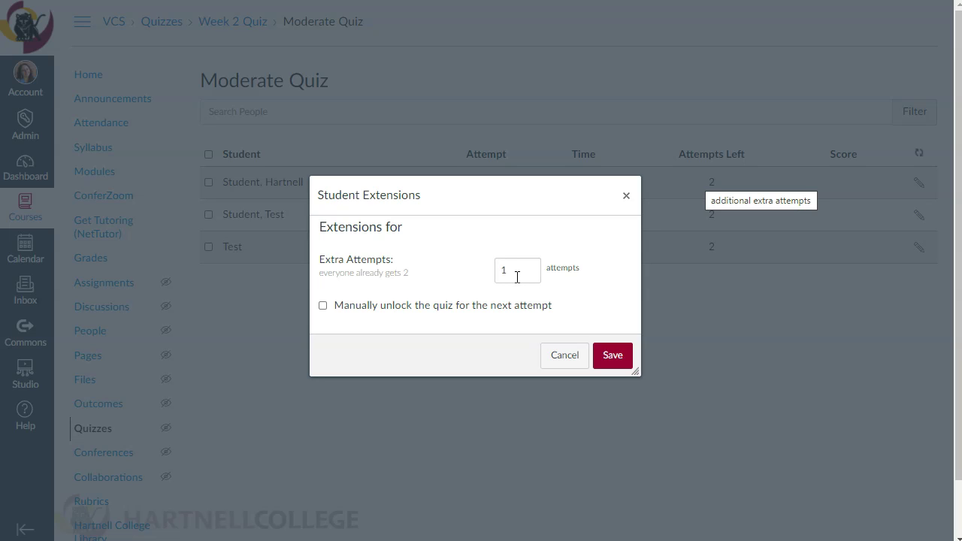
left_click(620, 365)
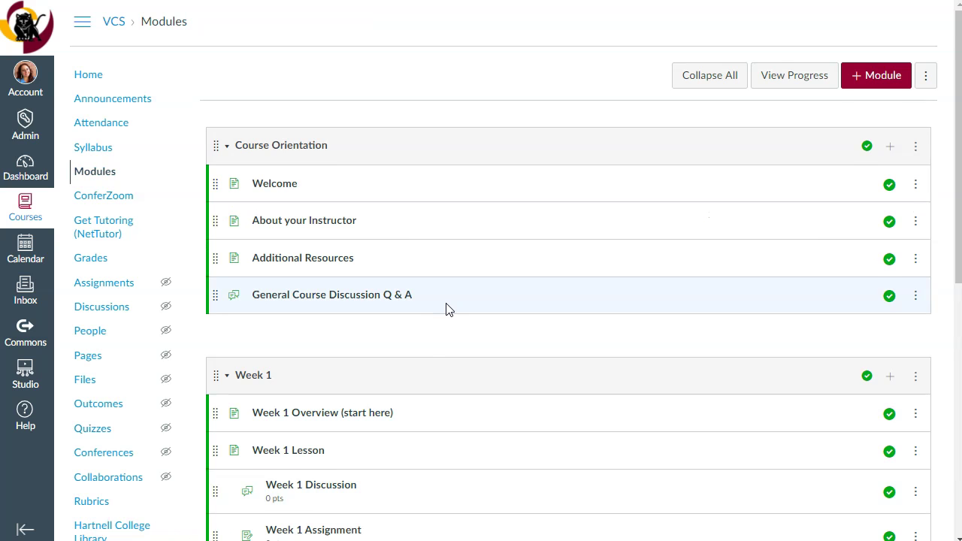
Open the Week 1 Quiz from the course modules and go to its moderation page.
scroll(447, 308, "down", 3)
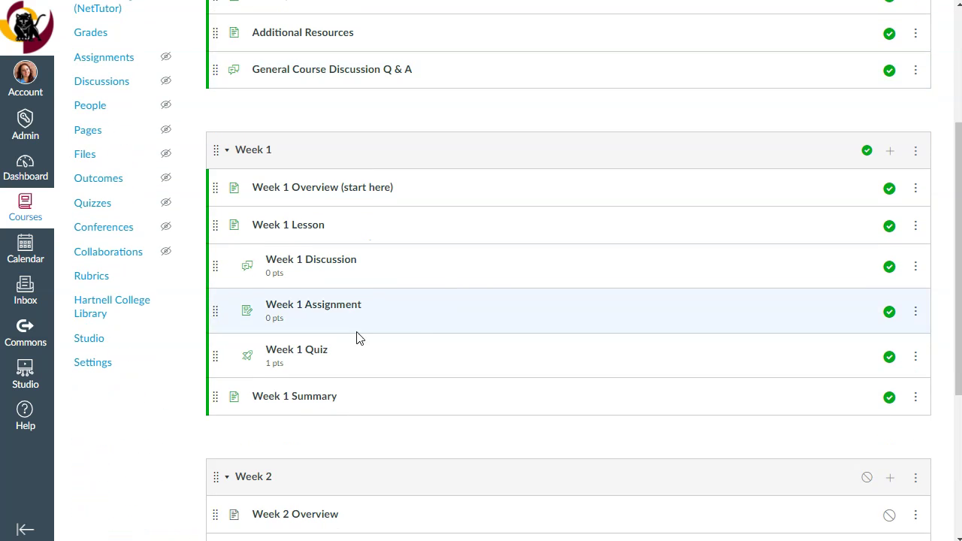
left_click(293, 355)
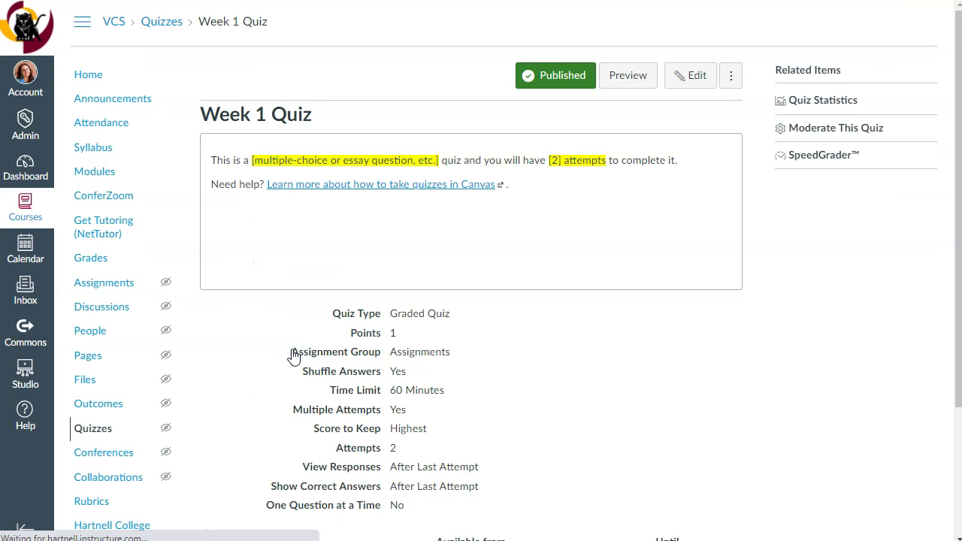
left_click(855, 136)
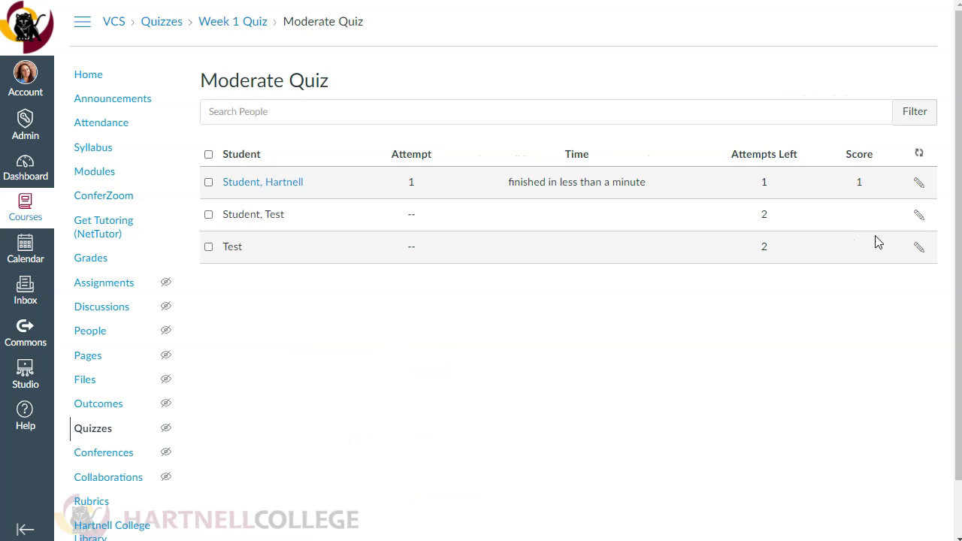
Give the first listed student 30 extra minutes on every Week 1 Quiz attempt and save the extension.
left_click(919, 185)
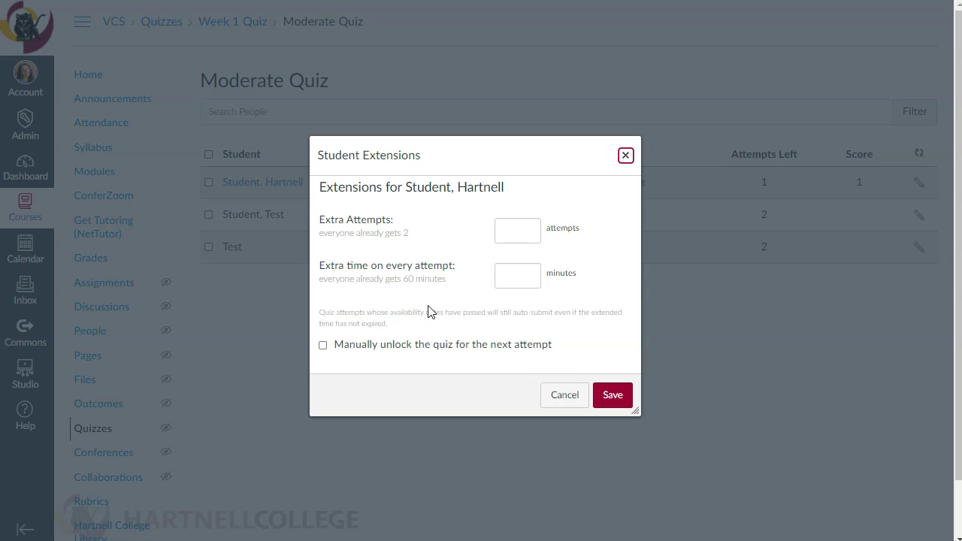
left_click(526, 274)
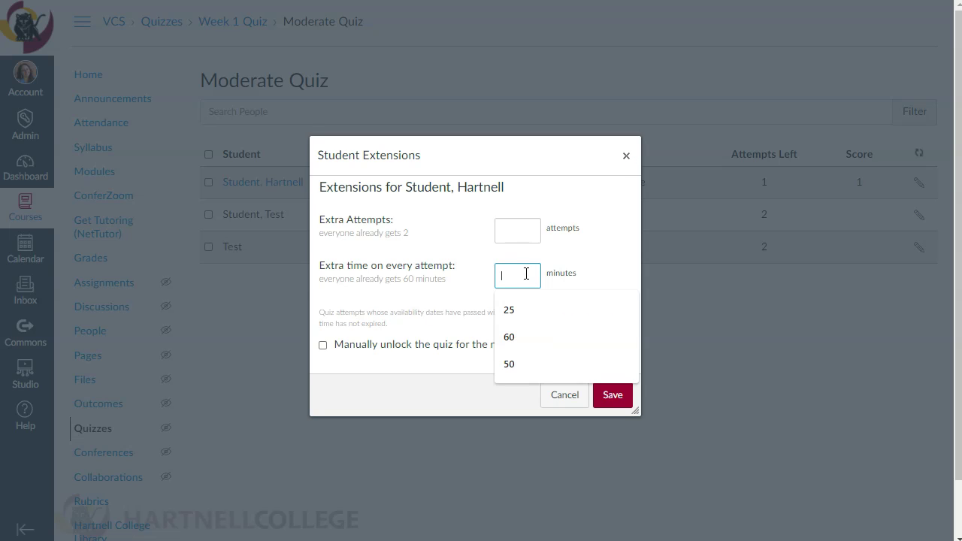
type("30")
left_click(601, 303)
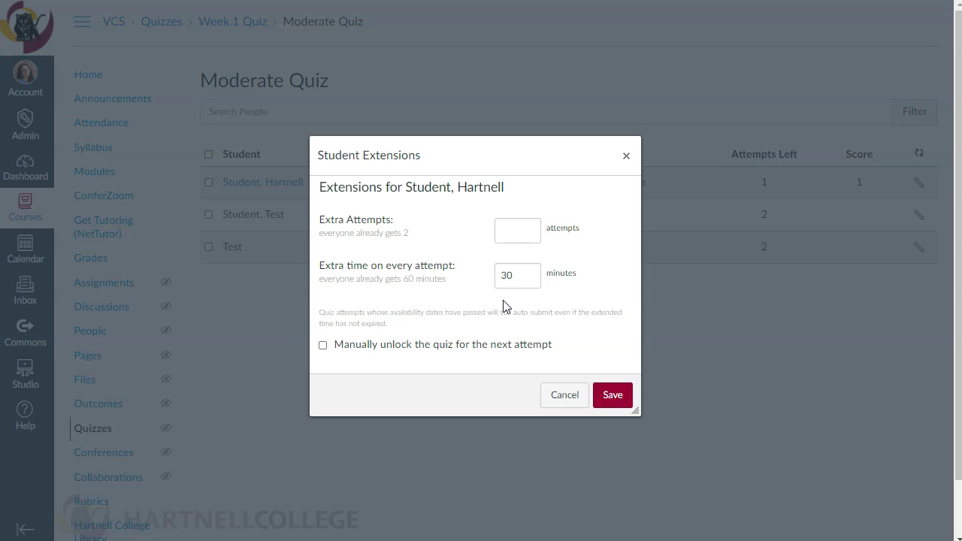
double_click(517, 276)
left_click(581, 276)
left_click(526, 277)
left_click(621, 397)
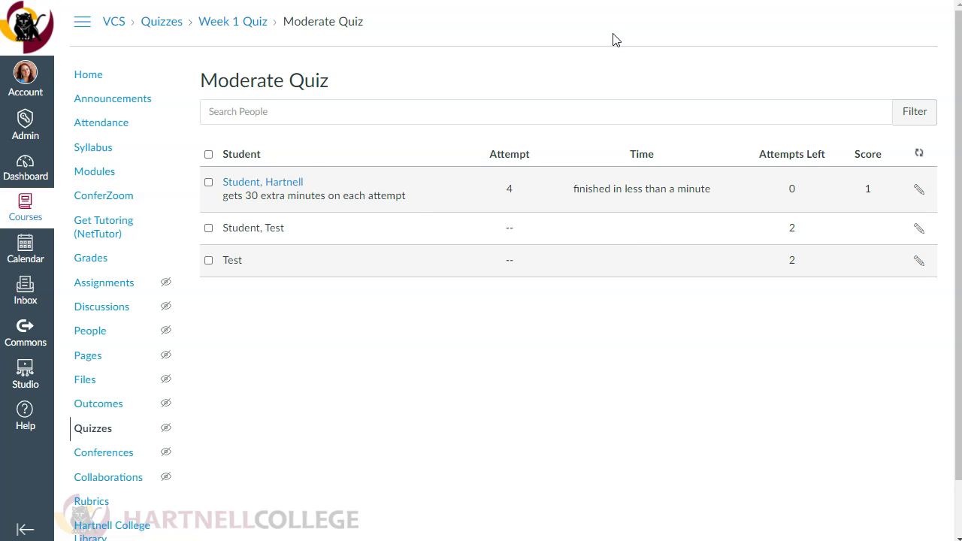
Return to the Week 1 Quiz page and open the quiz for editing.
left_click(244, 30)
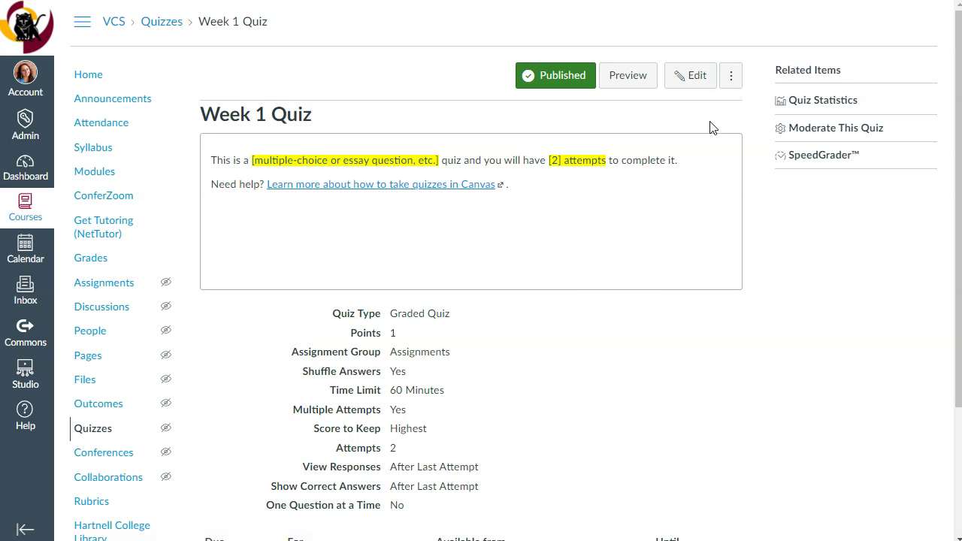
left_click(686, 79)
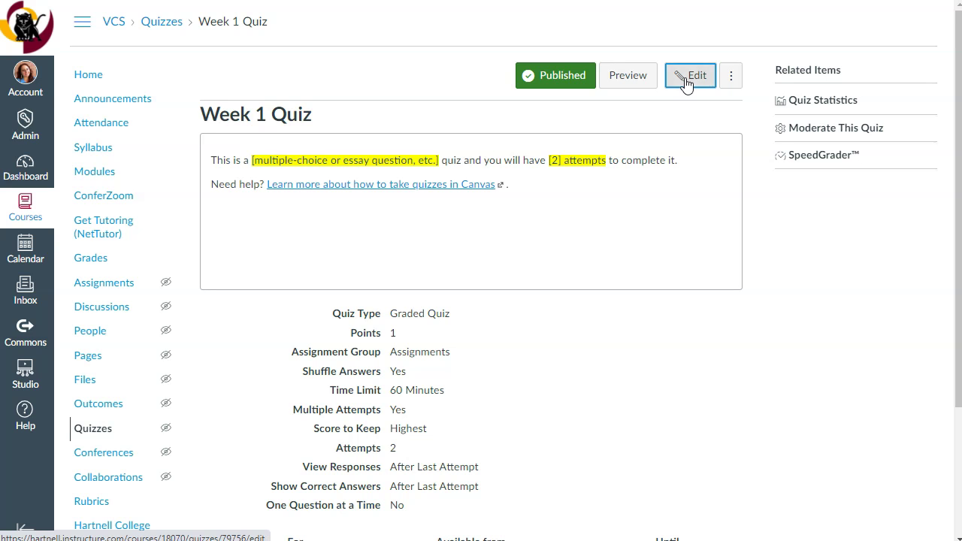
scroll(519, 267, "down", 10)
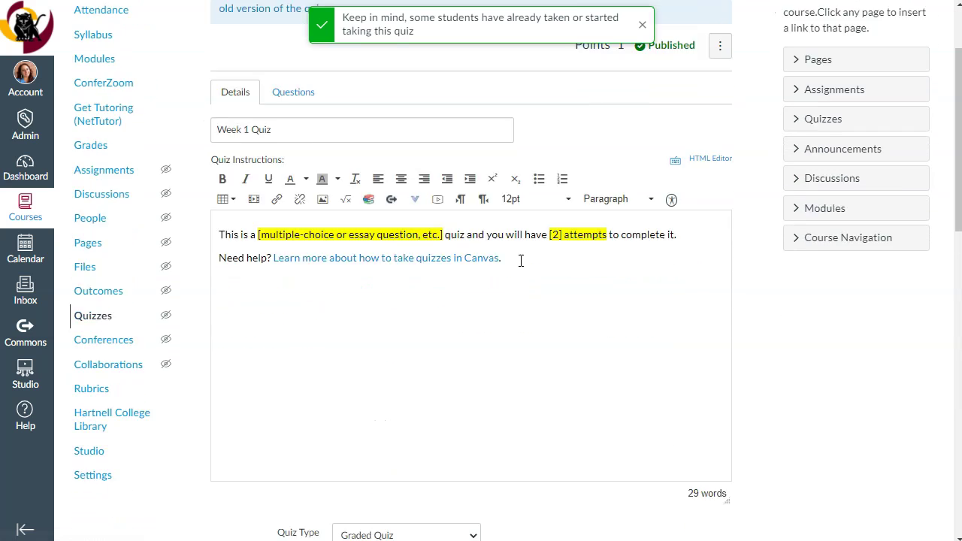
scroll(523, 266, "down", 5)
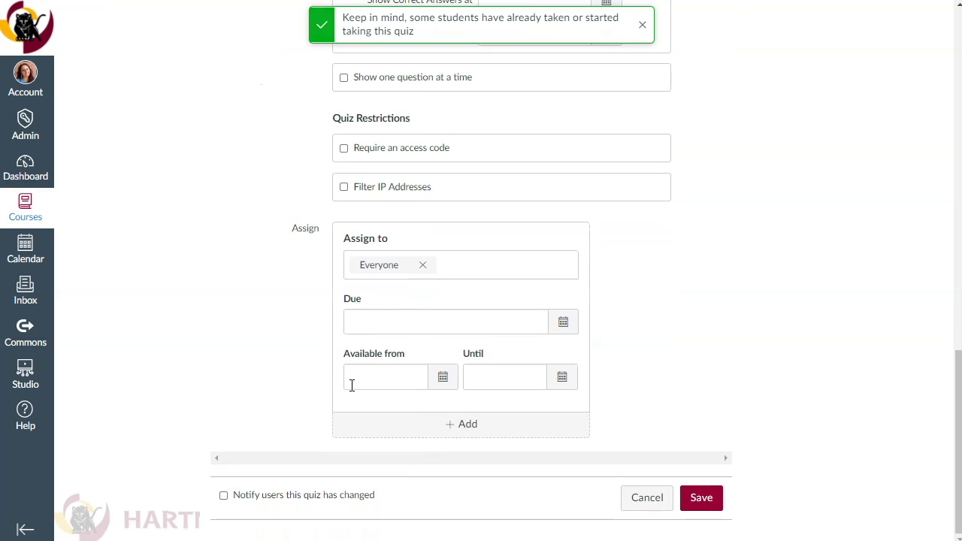
Set the Week 1 Quiz due date for everyone to Aug 20, 2020 at 5:00pm.
left_click(441, 327)
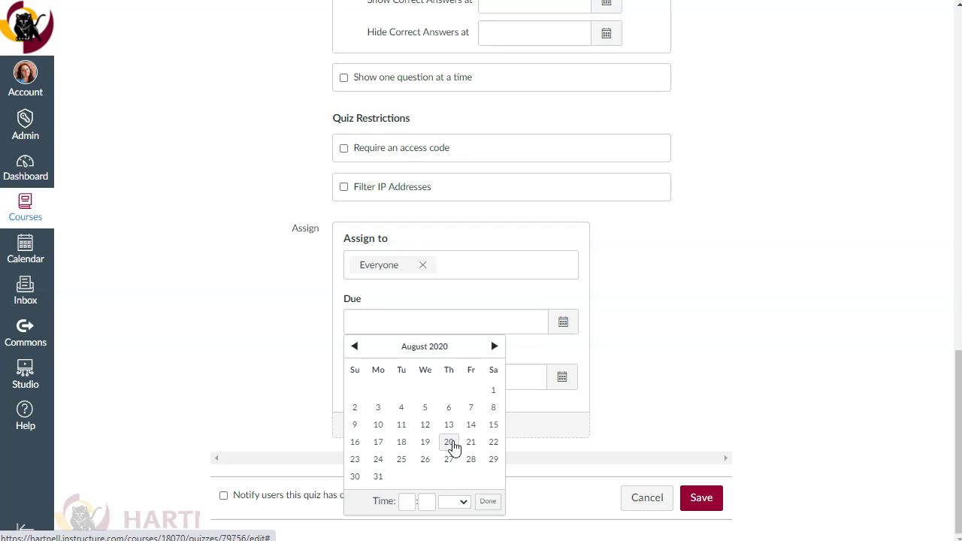
left_click(449, 443)
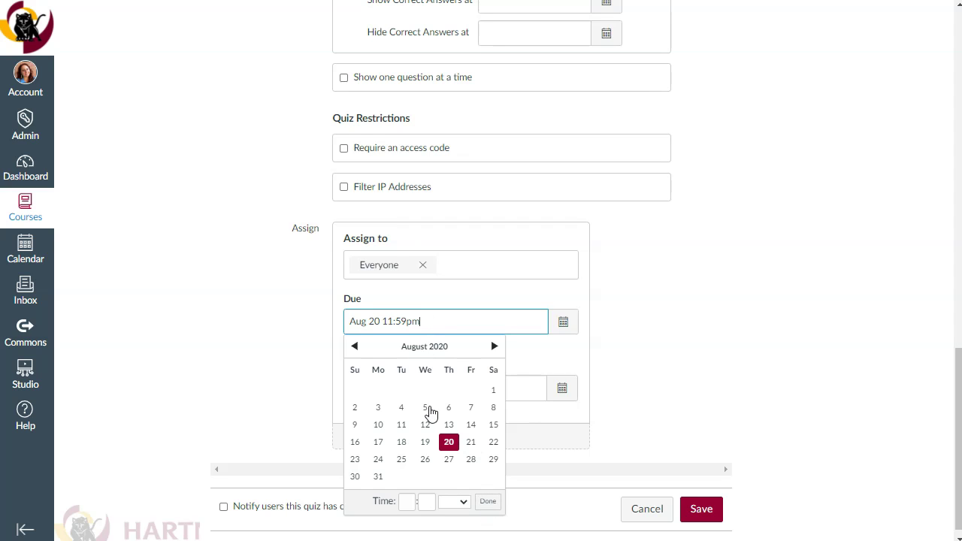
left_click(414, 502)
type("5")
left_click(429, 502)
type("00")
left_click(488, 501)
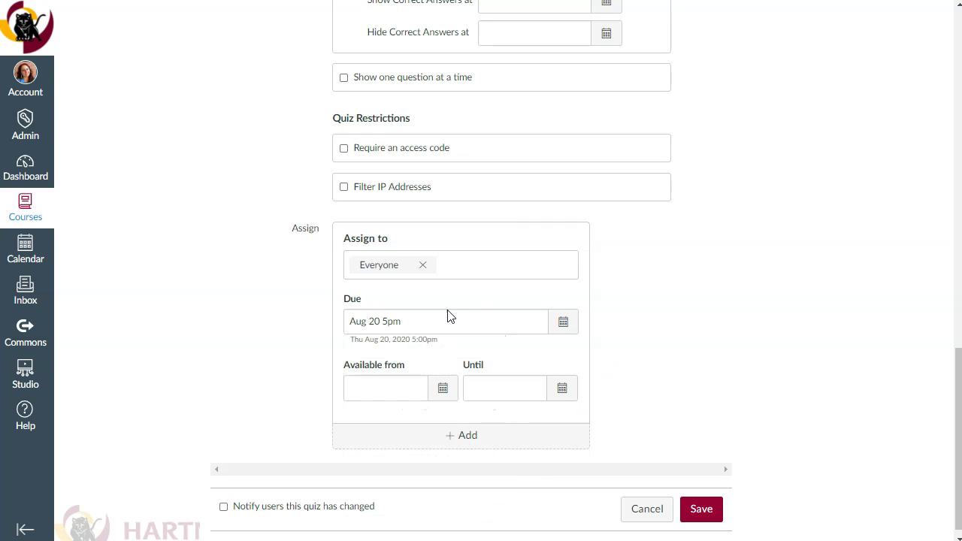
Make the quiz available to everyone from Aug 19 at 12am until Aug 21 at 11:59pm.
left_click(375, 389)
left_click(445, 388)
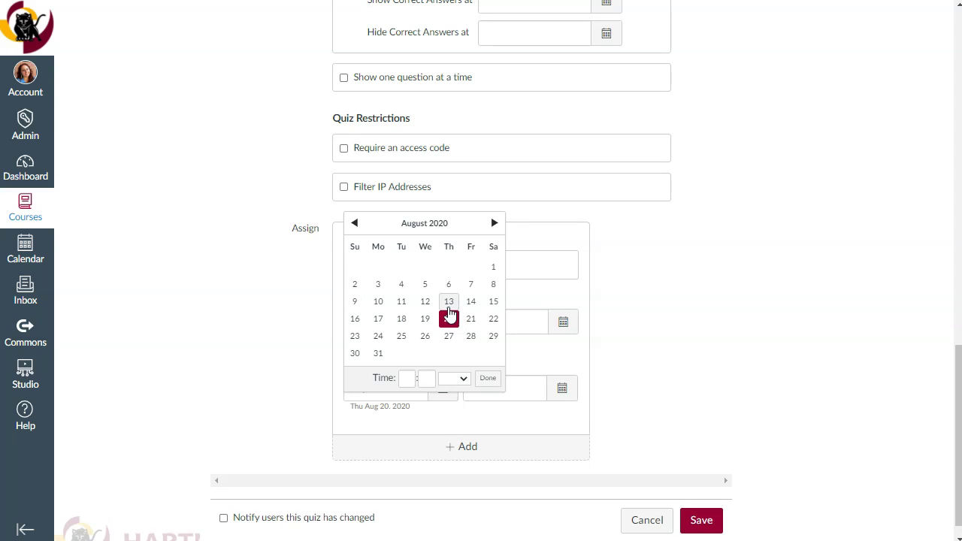
left_click(426, 320)
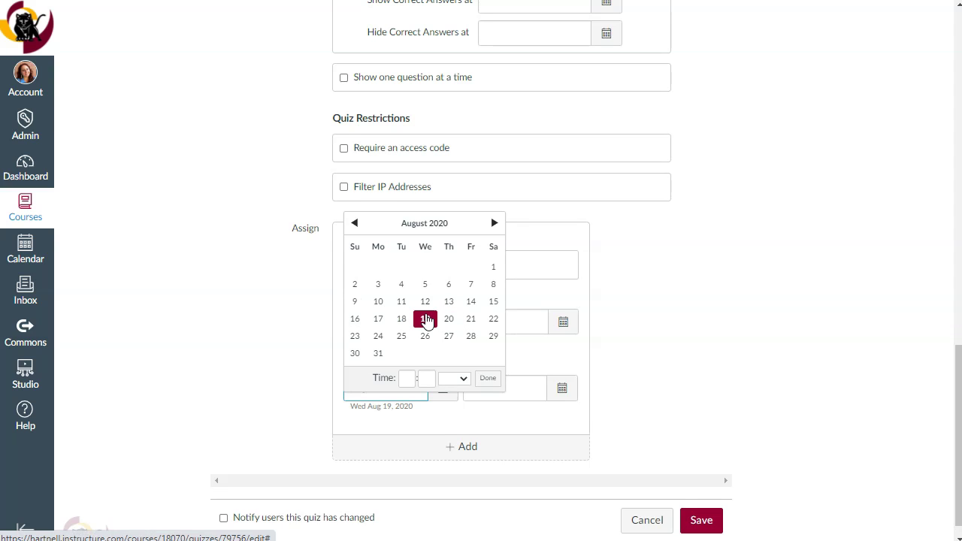
left_click(489, 378)
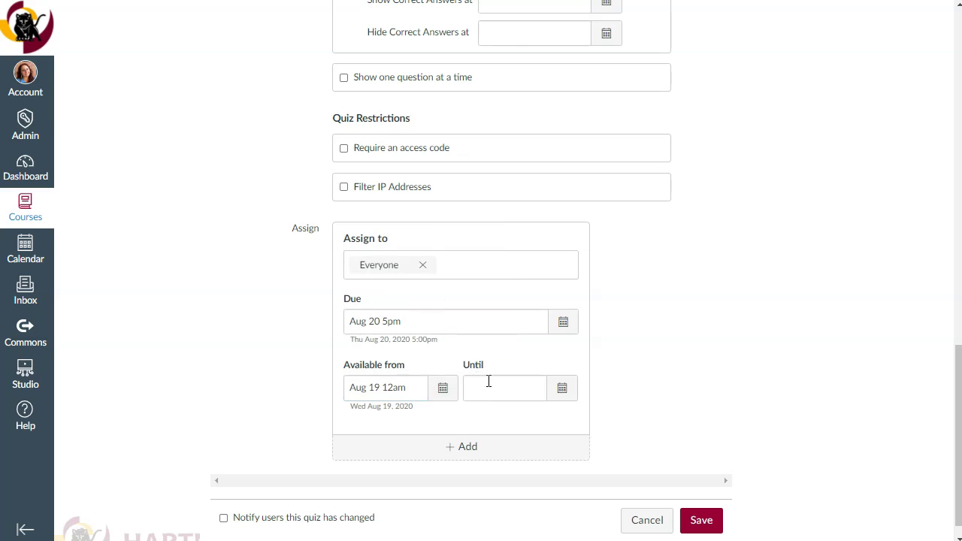
left_click(560, 391)
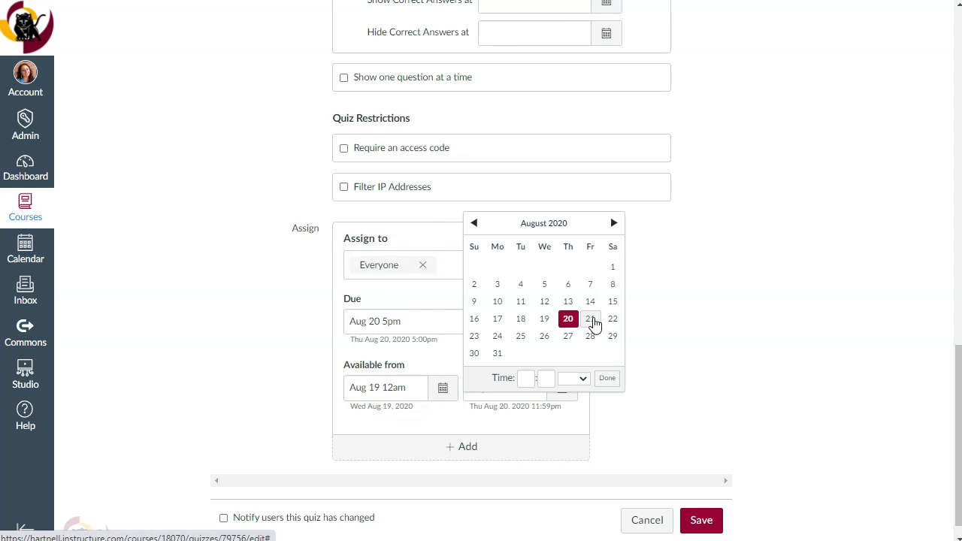
left_click(591, 320)
left_click(607, 379)
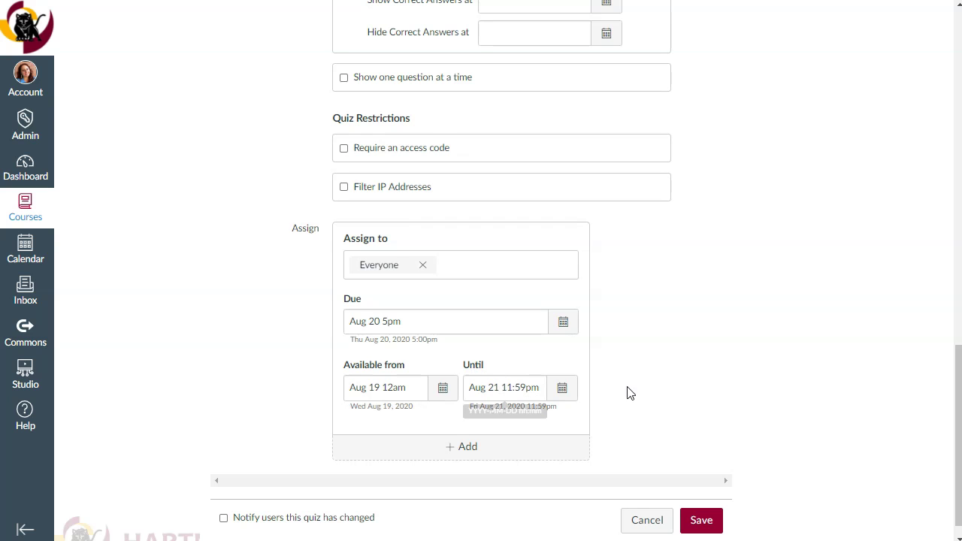
Review the quiz's time limit and multiple-attempt options against its due and availability dates.
scroll(720, 348, "up", 7)
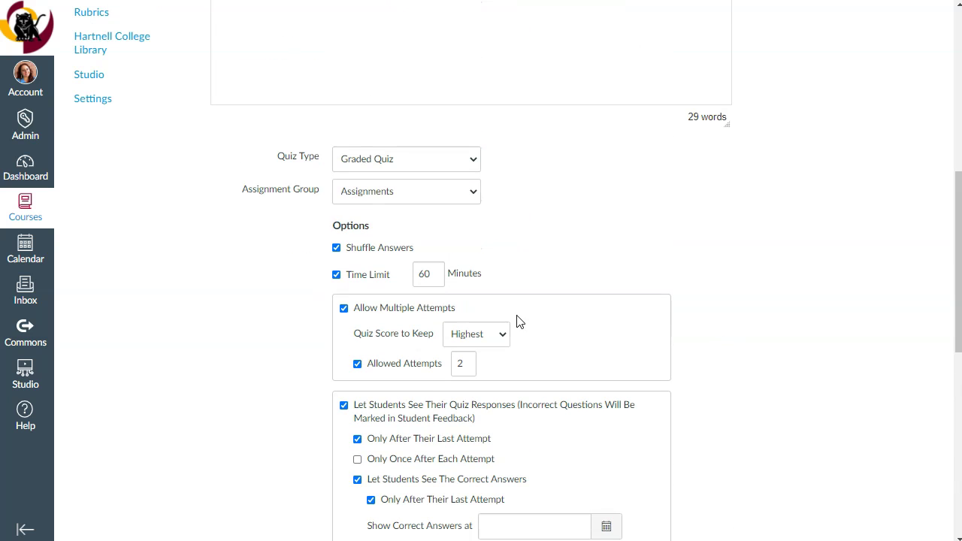
scroll(715, 315, "down", 7)
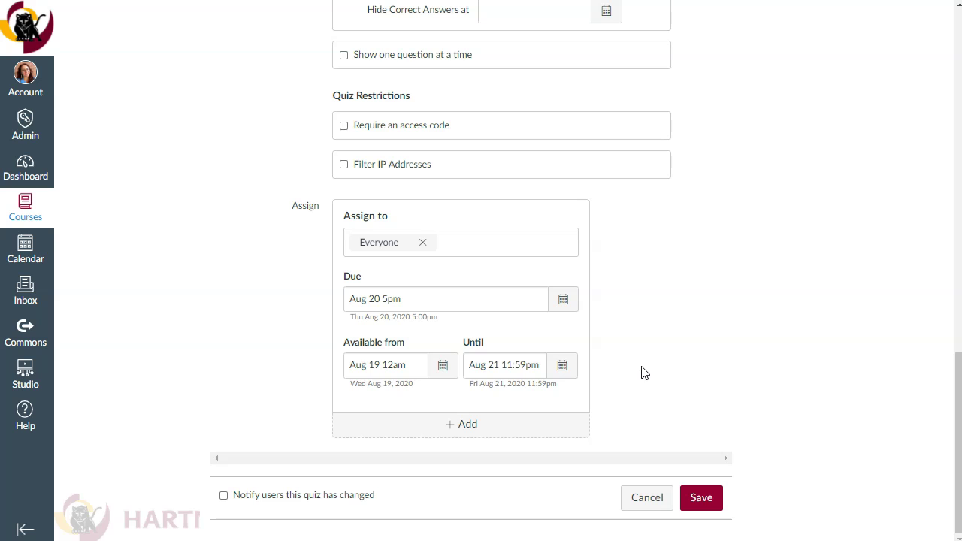
scroll(648, 370, "up", 7)
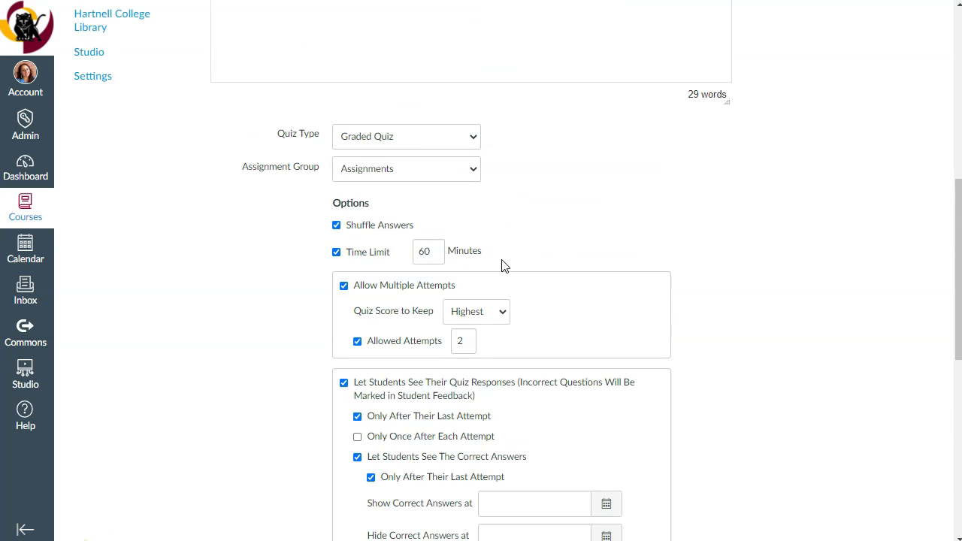
scroll(503, 266, "down", 1)
scroll(504, 267, "down", 6)
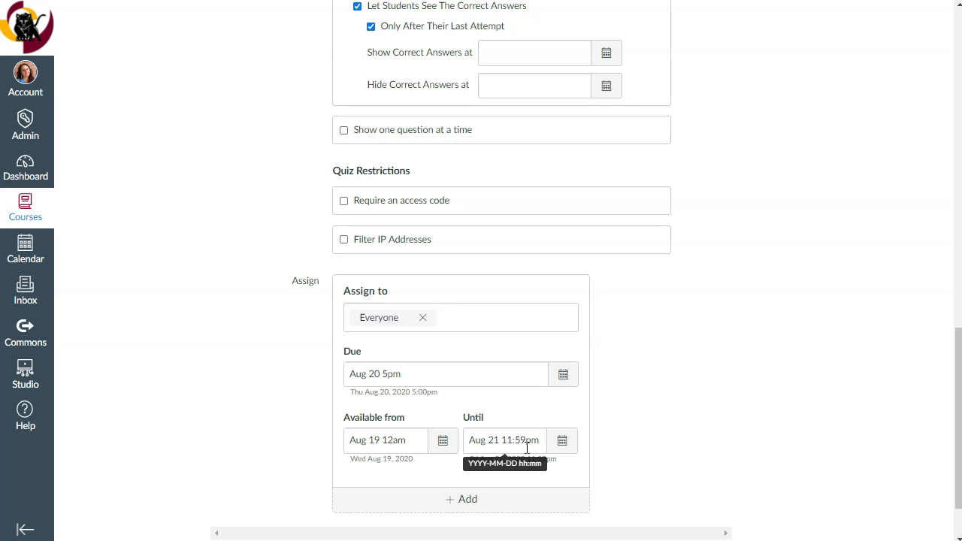
scroll(664, 439, "up", 7)
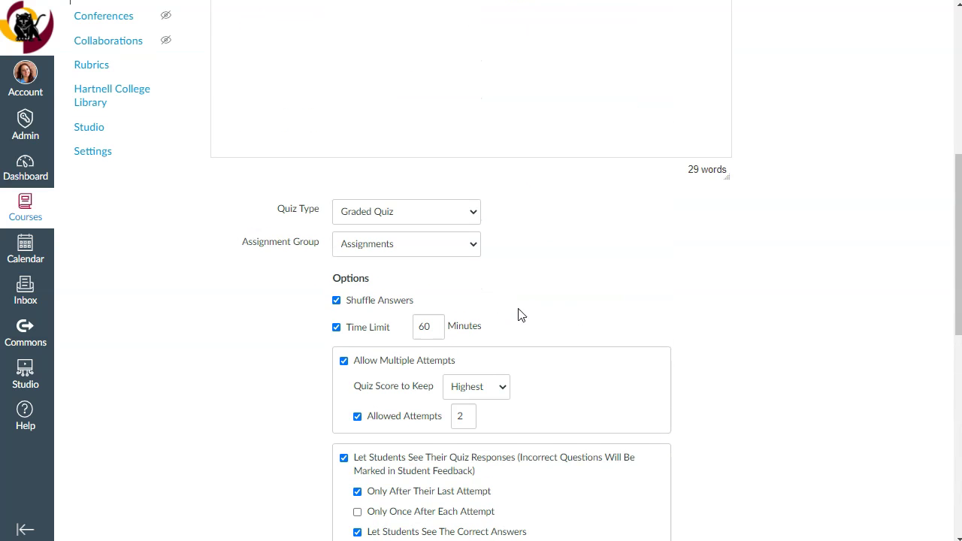
scroll(649, 338, "down", 8)
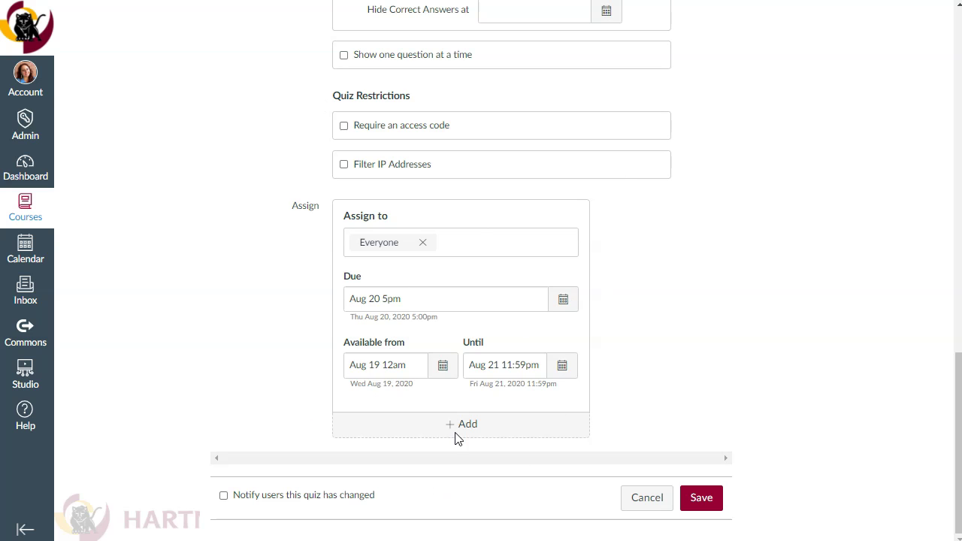
scroll(589, 387, "up", 7)
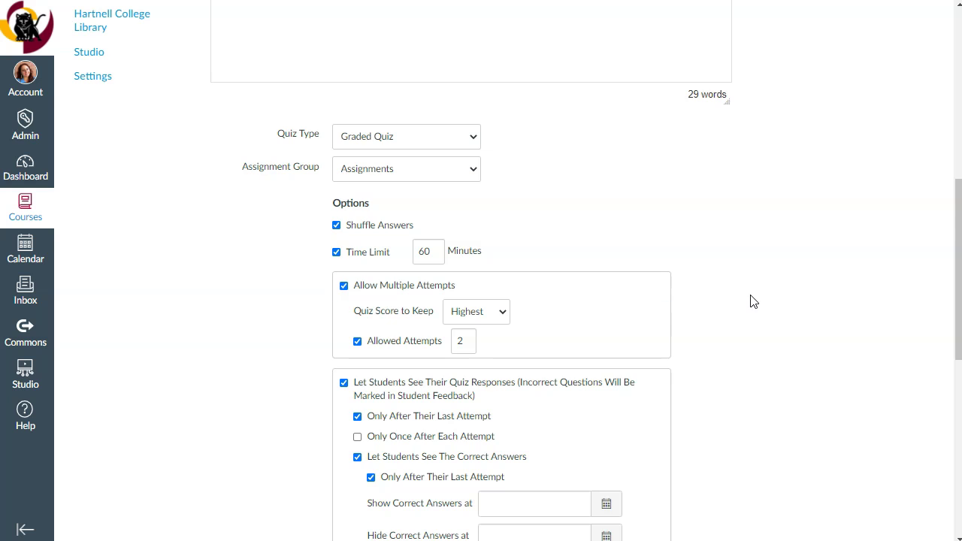
scroll(752, 301, "up", 5)
scroll(850, 266, "up", 1)
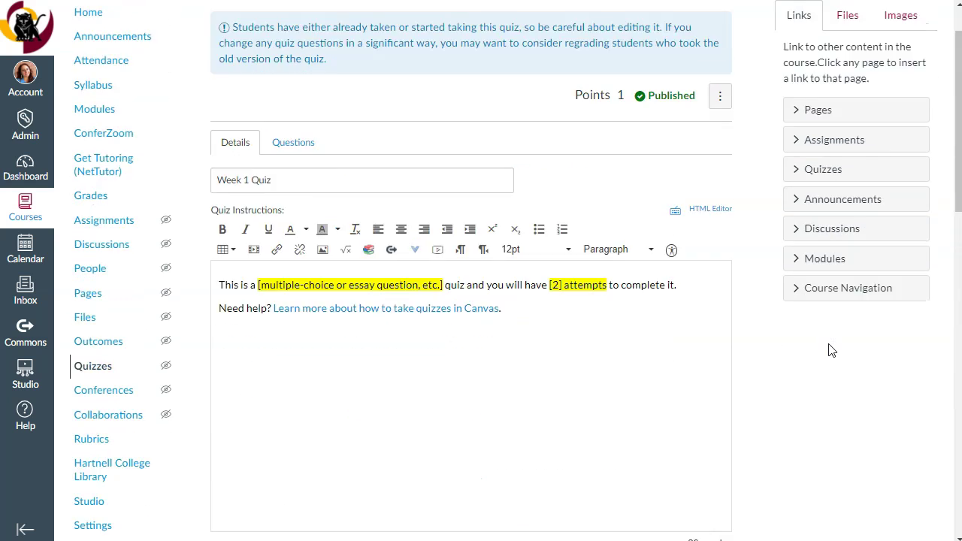
Add a second assignment block to the Week 1 Quiz and assign it to Hartnell Student.
scroll(831, 350, "down", 11)
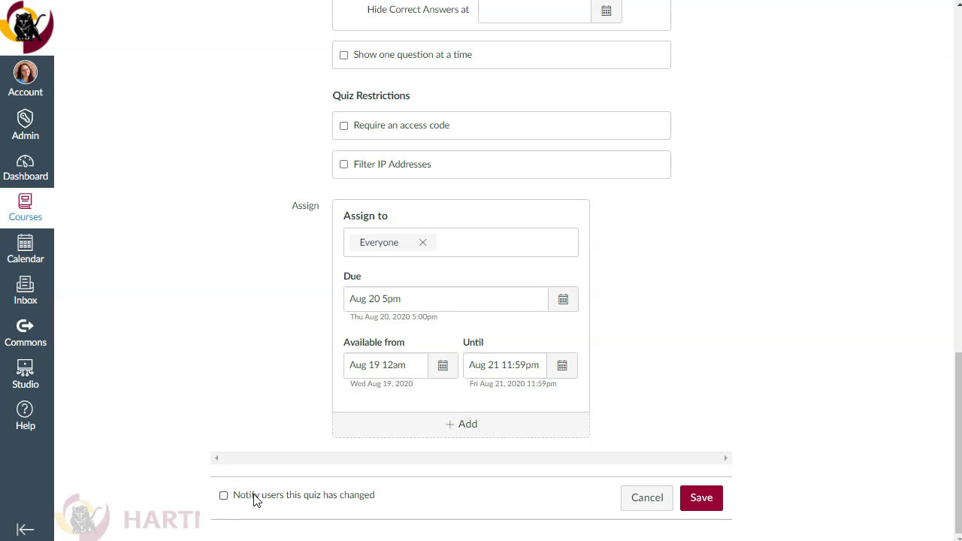
left_click(461, 425)
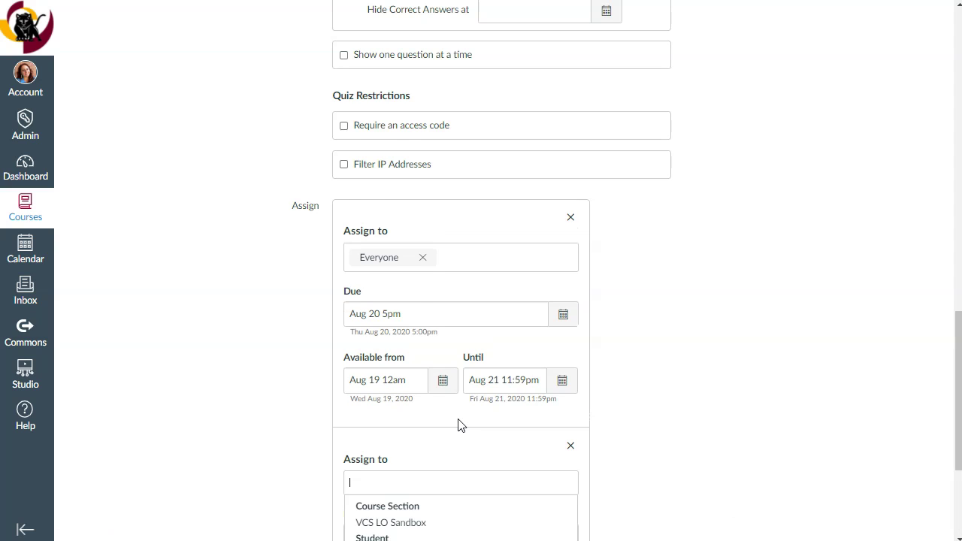
scroll(666, 400, "down", 2)
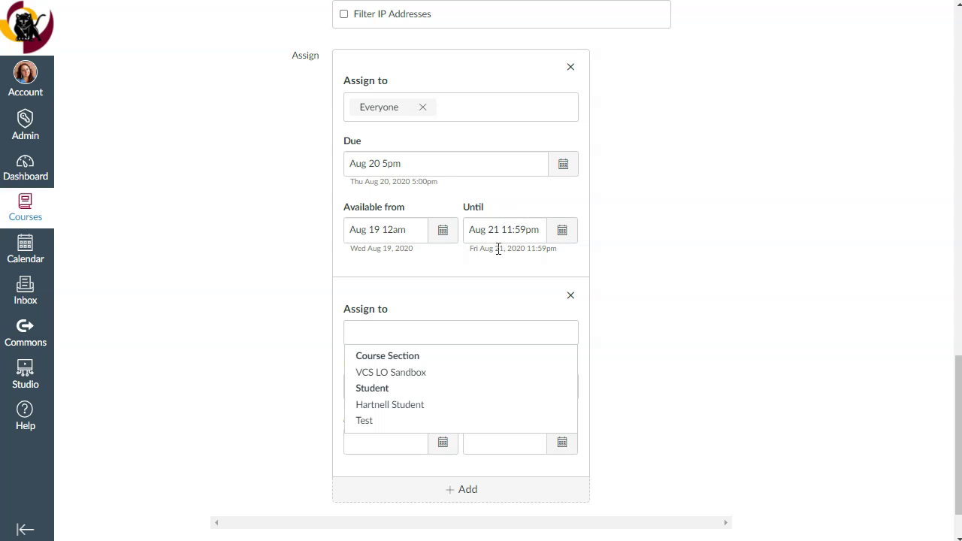
left_click(380, 410)
Set Hartnell Student's due date to Aug 22, 2020 at 11:59pm and the available-until date to Aug 24 at 11:59pm.
left_click(563, 392)
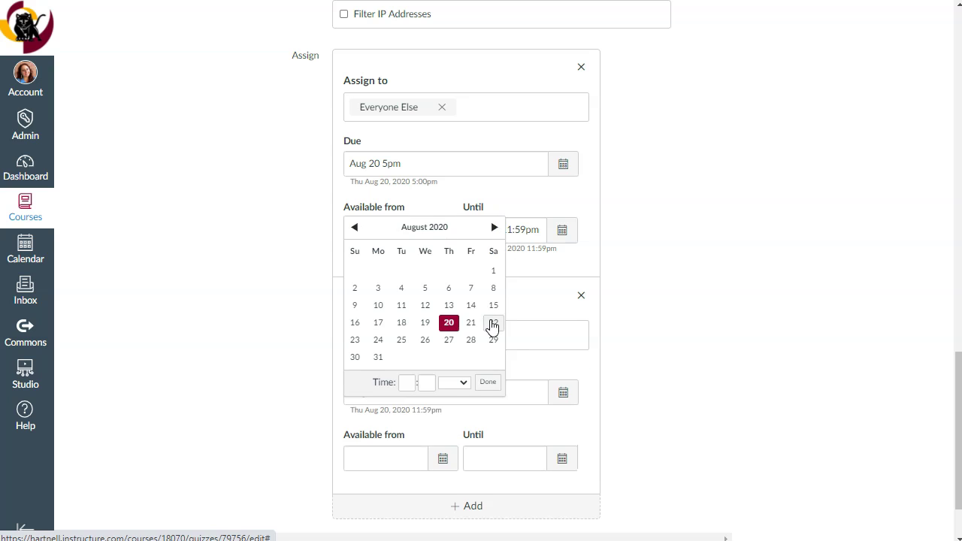
left_click(493, 324)
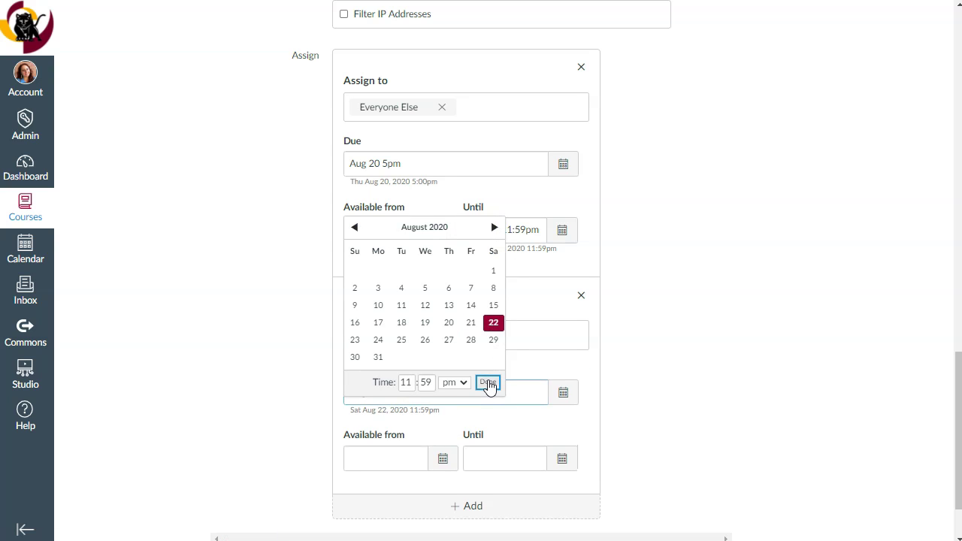
left_click(488, 384)
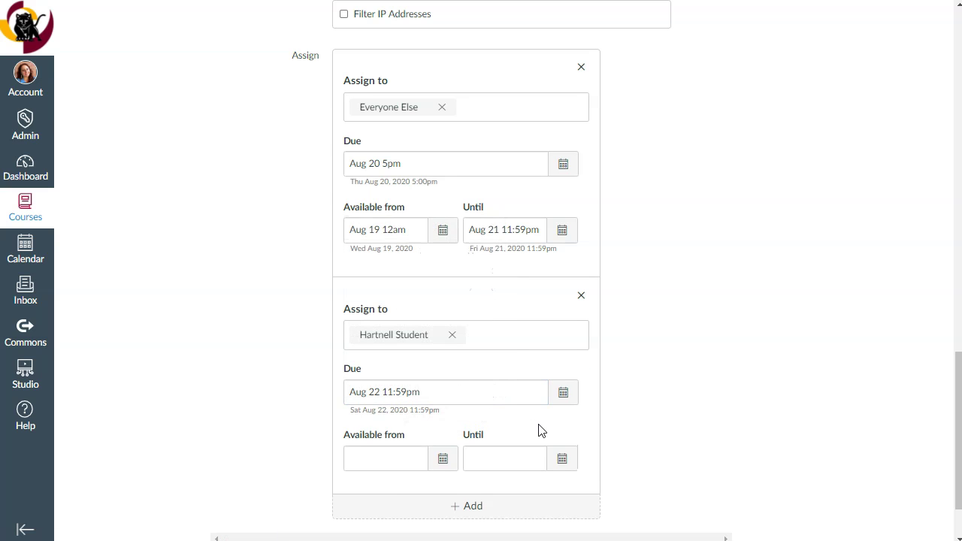
left_click(559, 463)
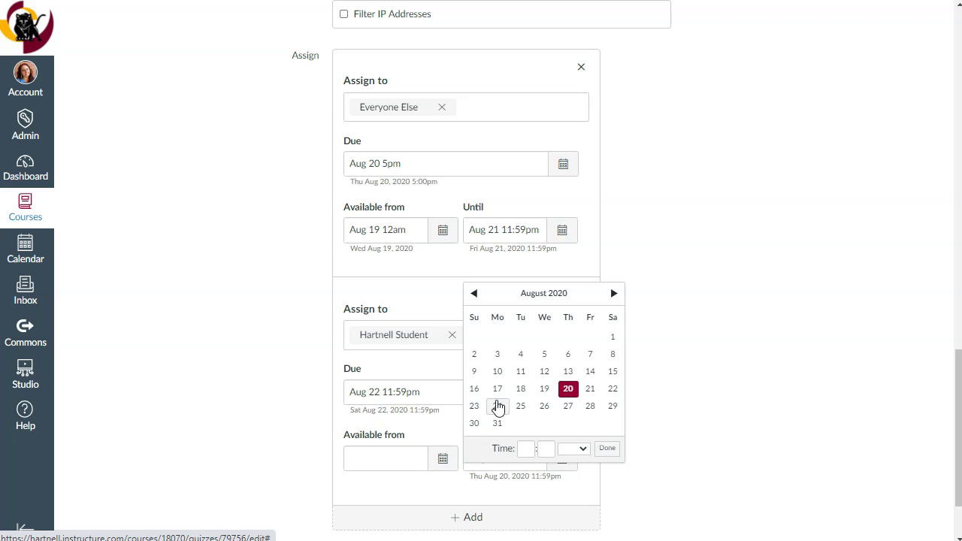
left_click(498, 406)
left_click(612, 449)
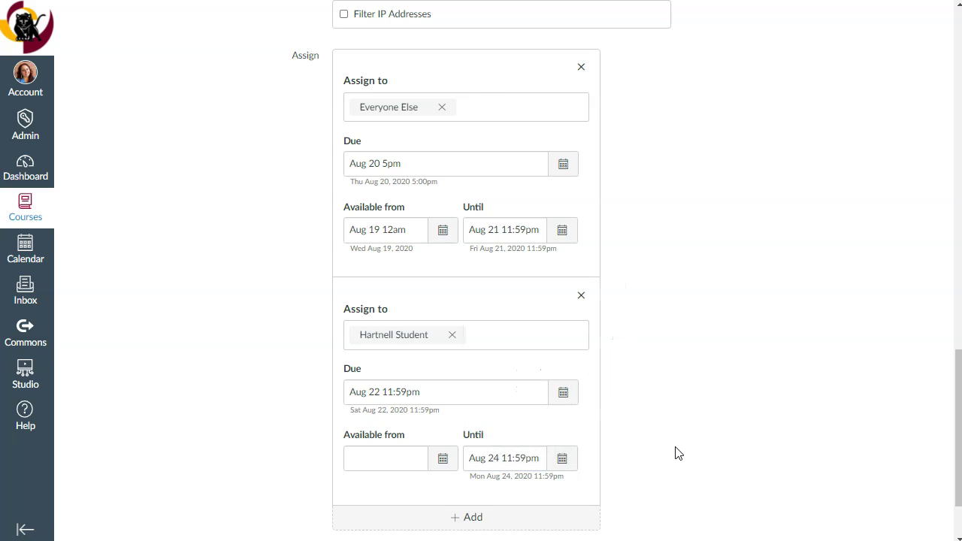
Save the Week 1 Quiz with its separate dates for Hartnell Student and everyone else.
scroll(685, 447, "up", 10)
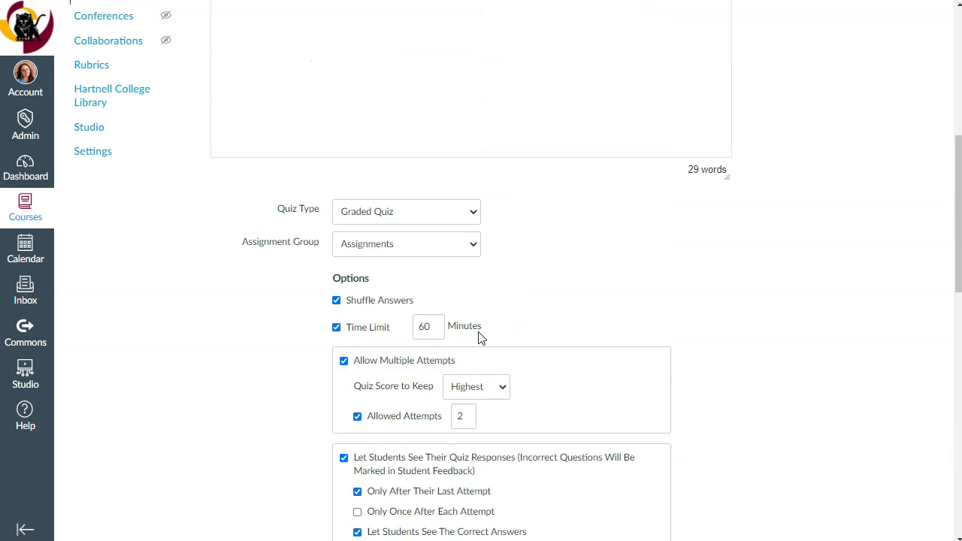
scroll(808, 339, "down", 10)
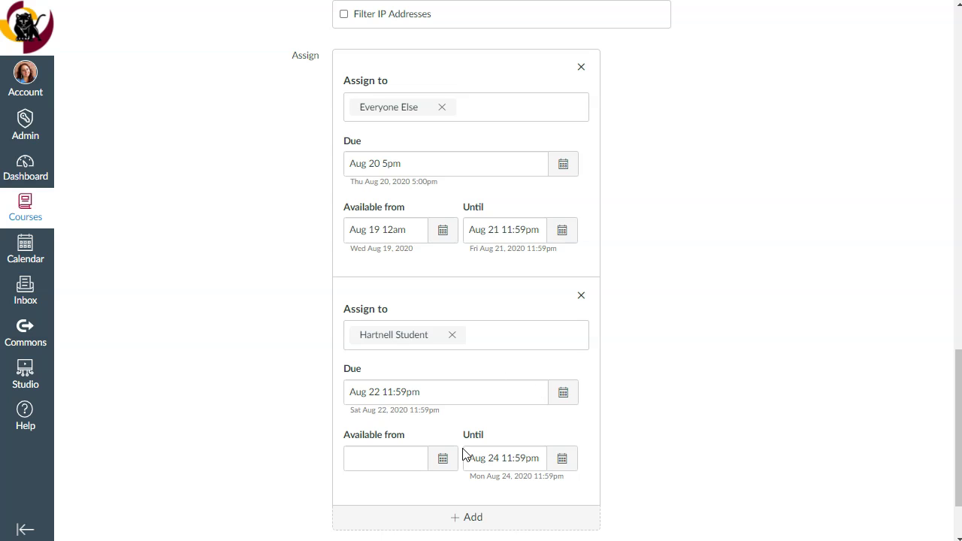
scroll(717, 446, "up", 3)
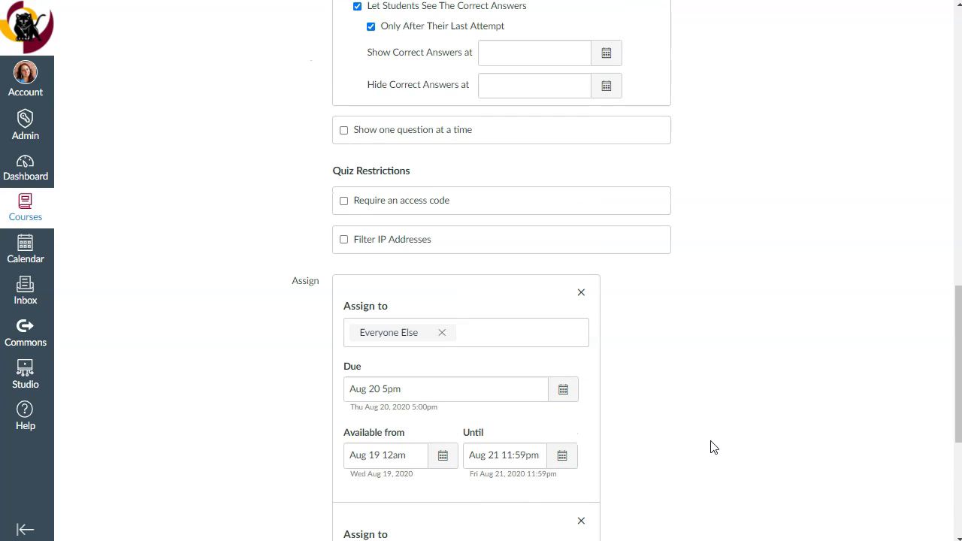
scroll(714, 447, "up", 4)
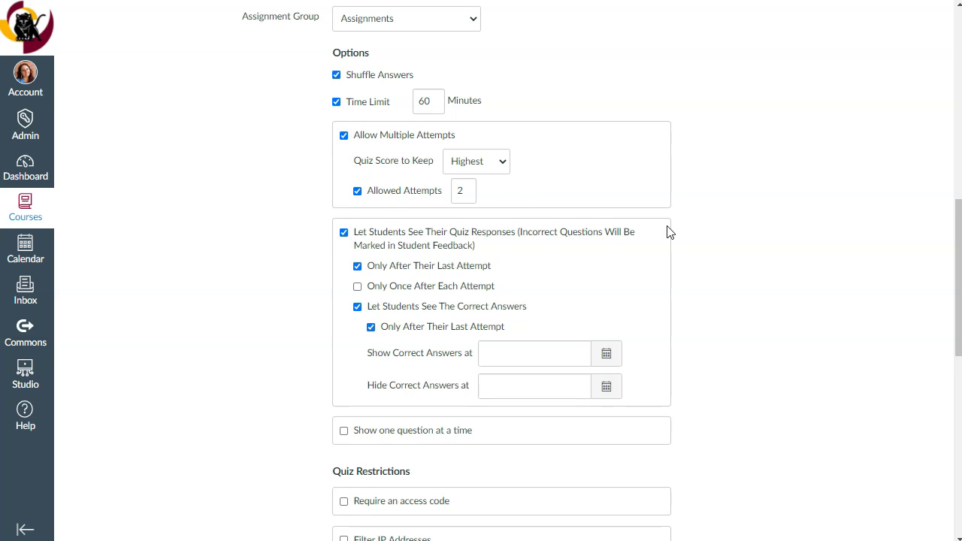
scroll(736, 286, "down", 8)
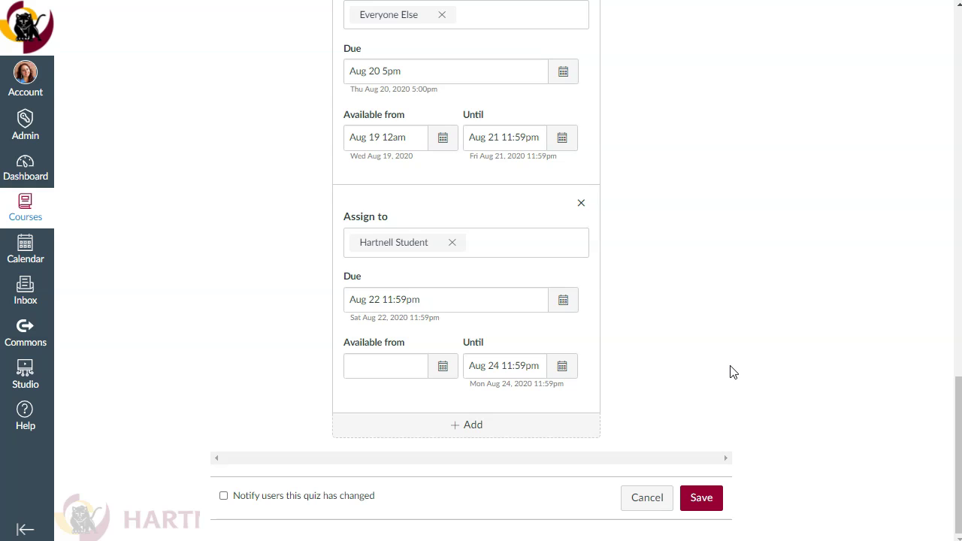
left_click(702, 499)
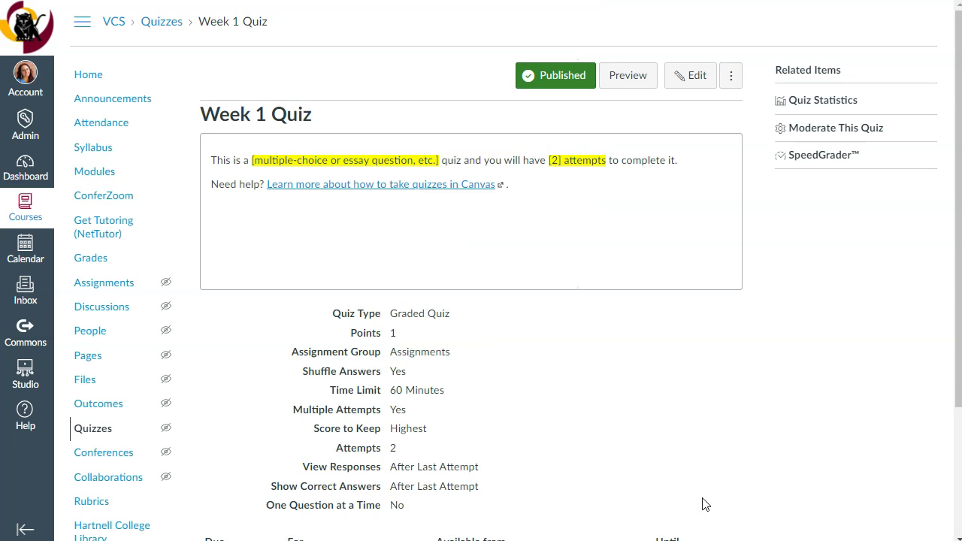